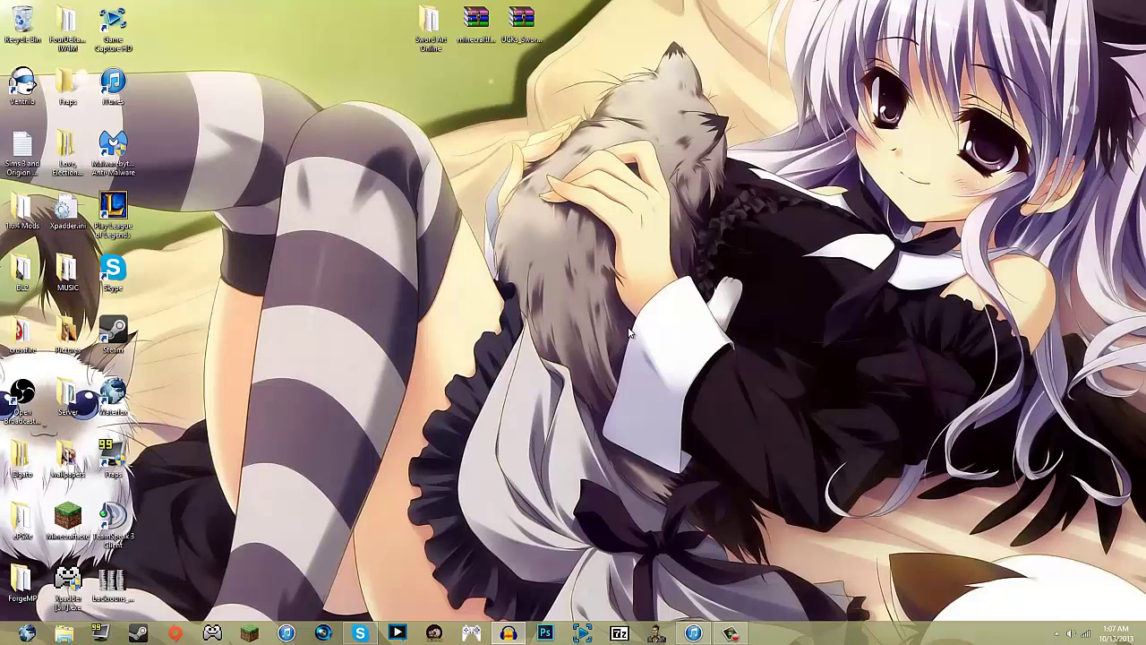
Open the AppData\Roaming folder with the %appdata% run command
key("super+r")
key("Return")
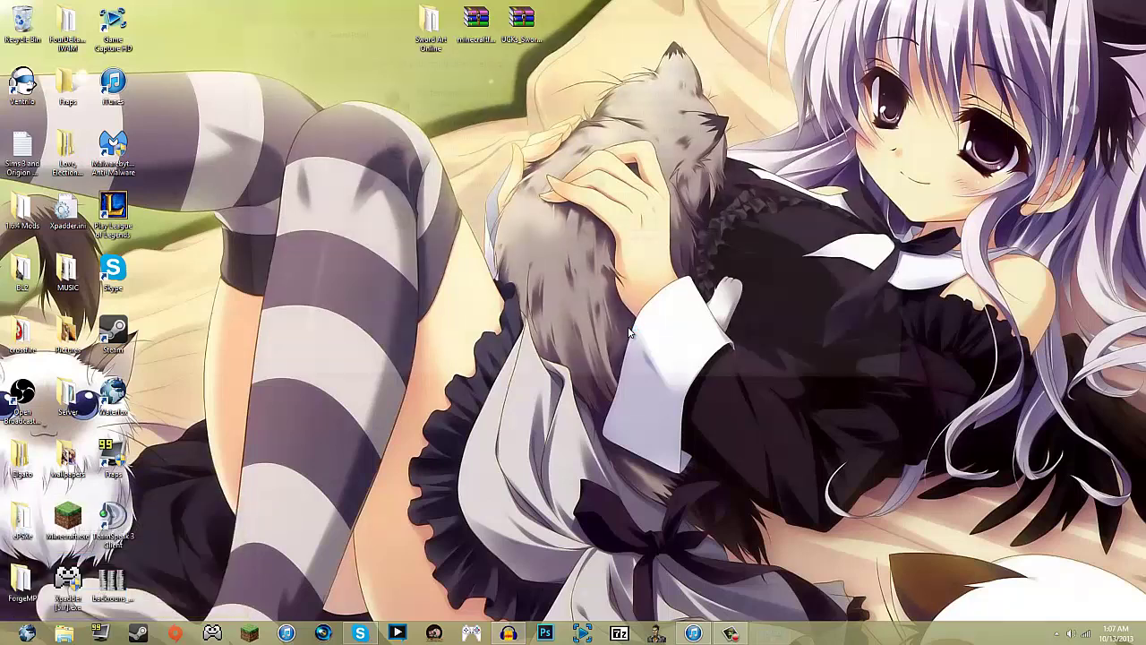
left_click(919, 10)
key("super+r")
key("Return")
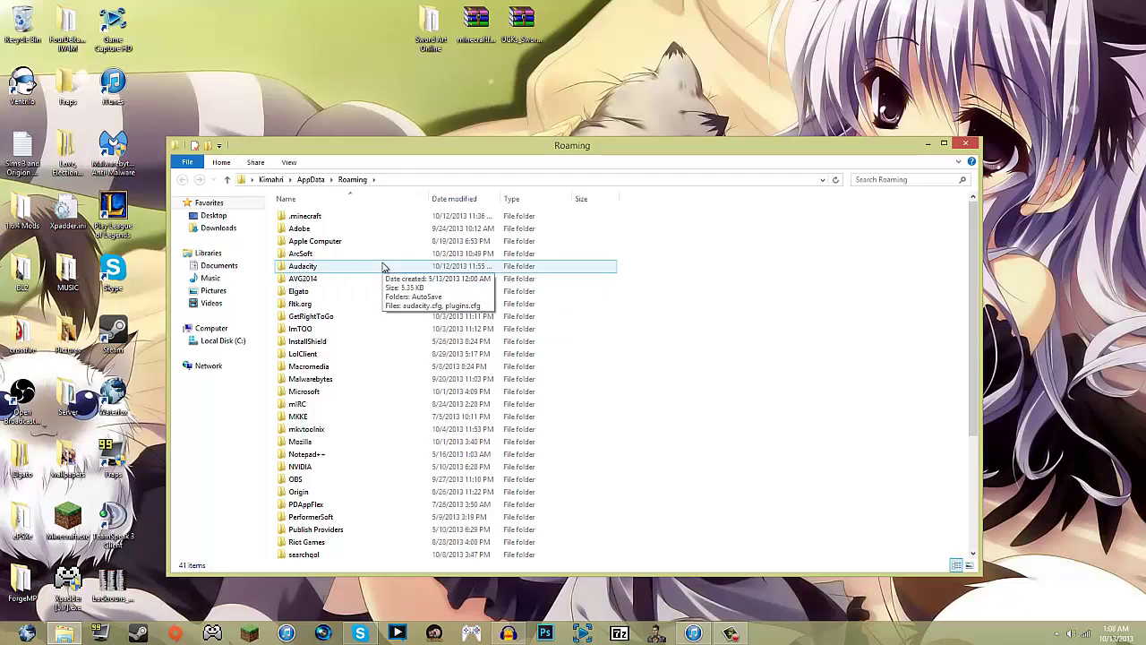
Delete the .minecraft folder, close the Roaming window and start the Minecraft launcher
left_click(351, 217)
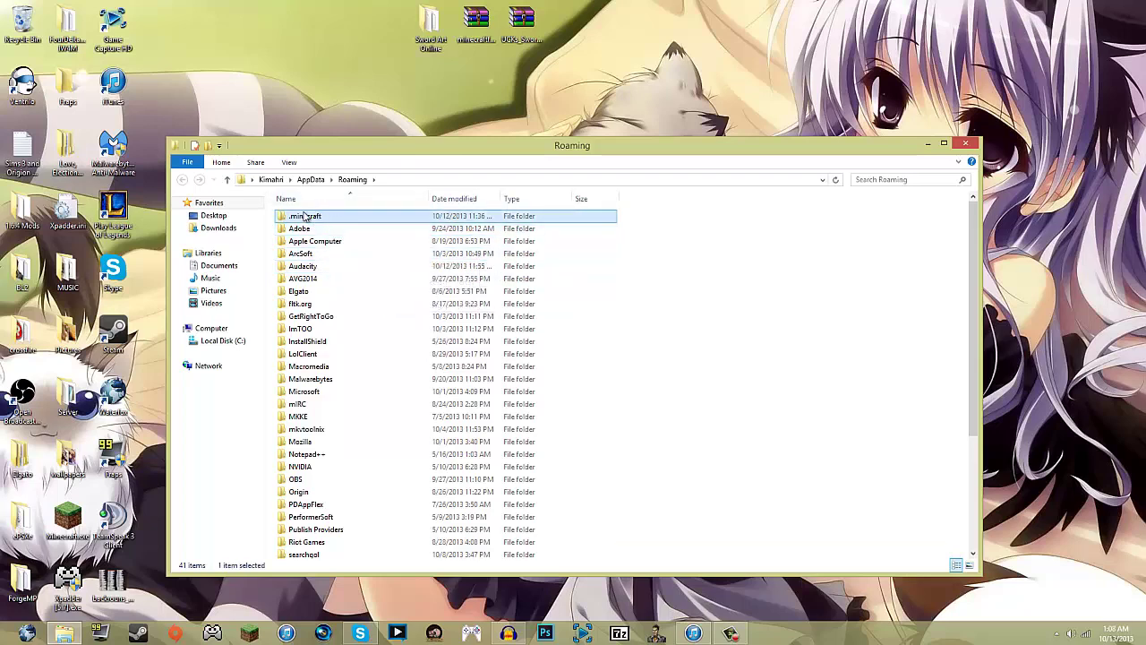
left_click(25, 27)
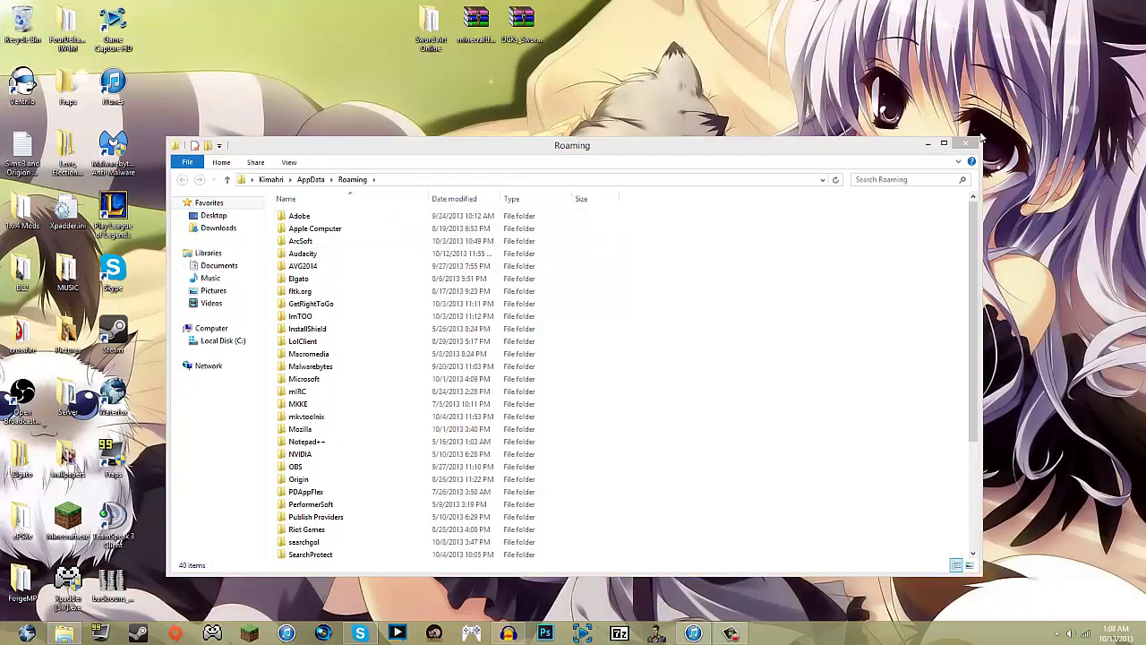
left_click(965, 144)
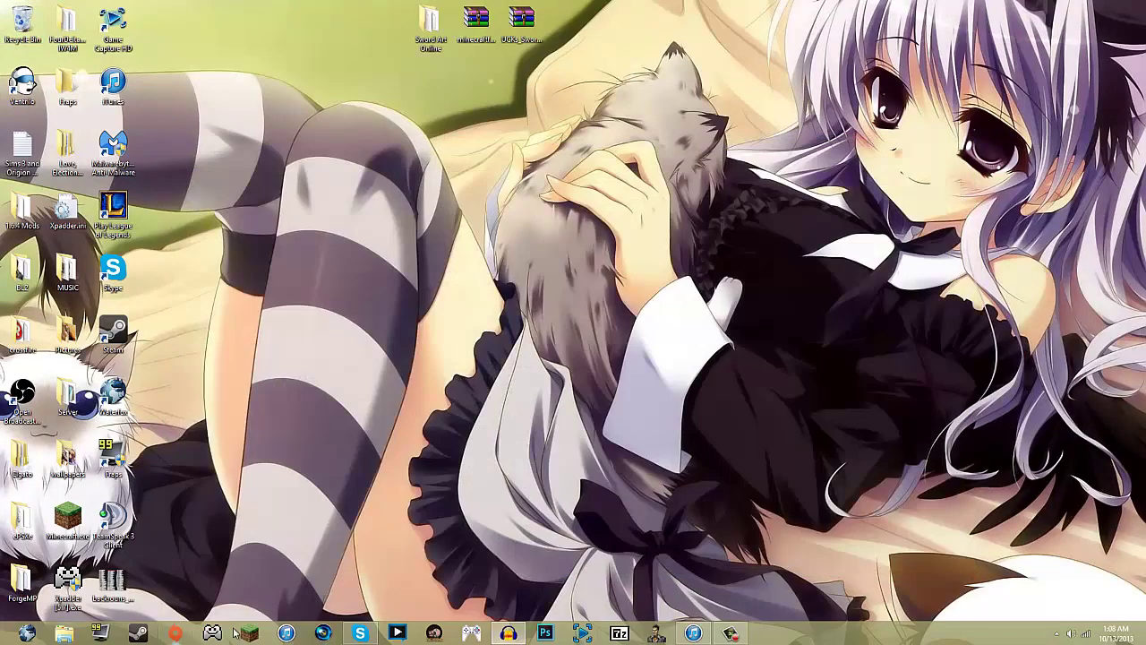
left_click(249, 633)
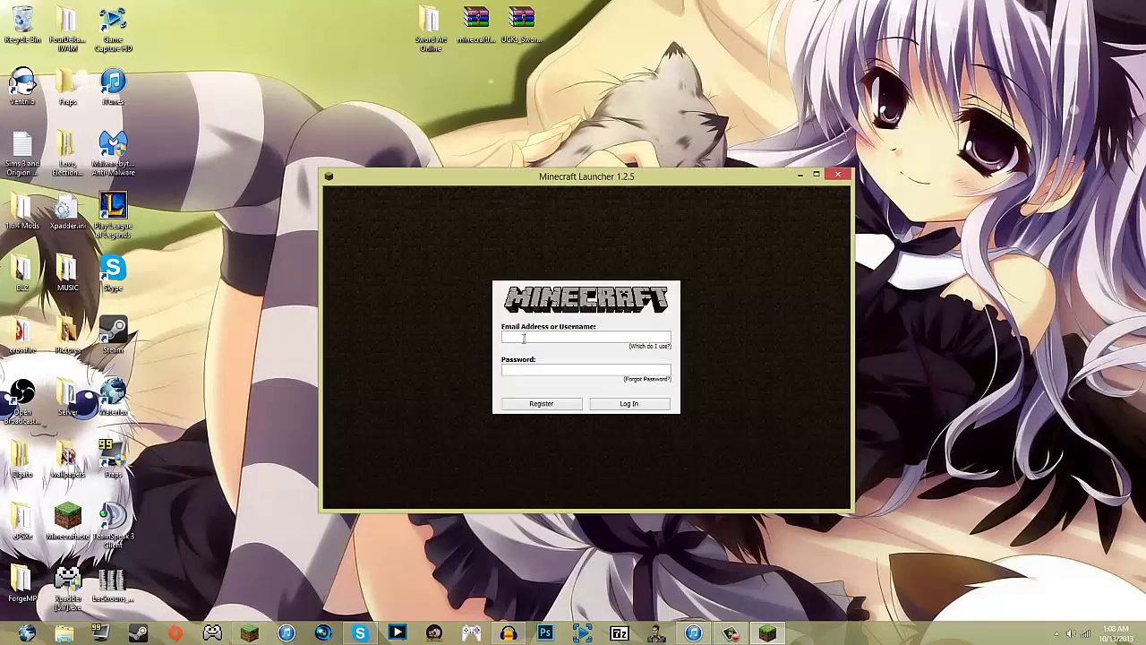
Log in with the account's username and password, launch 1.6.4 to download it, then quit
type("zorblade123••••")
key("Return")
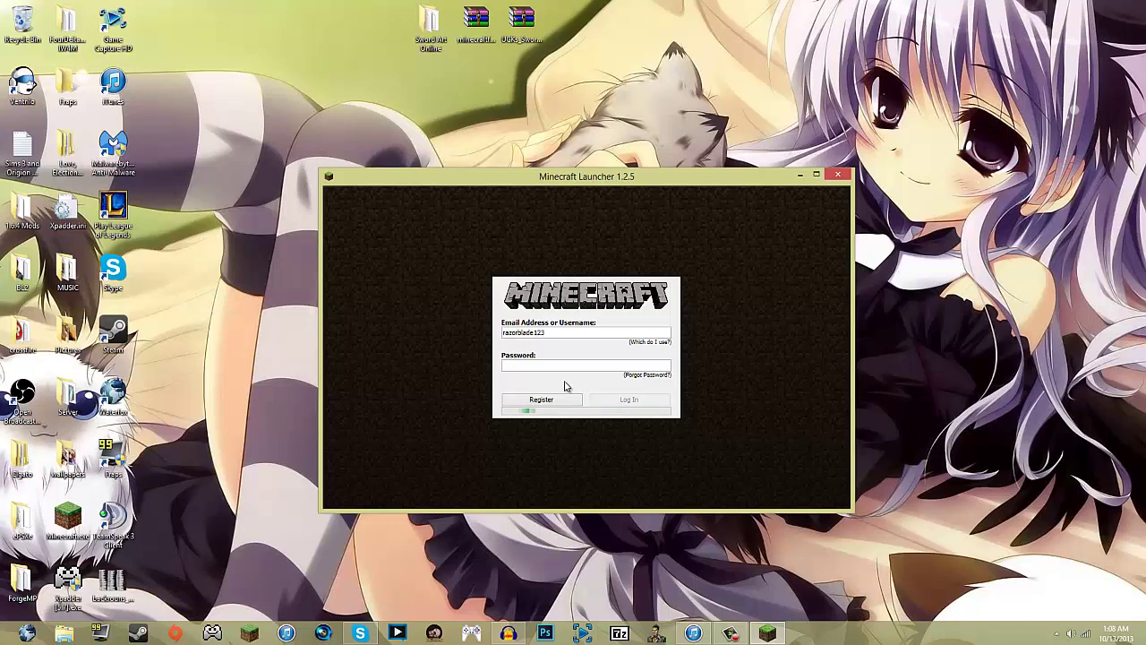
left_click(573, 493)
mouse_move(507, 633)
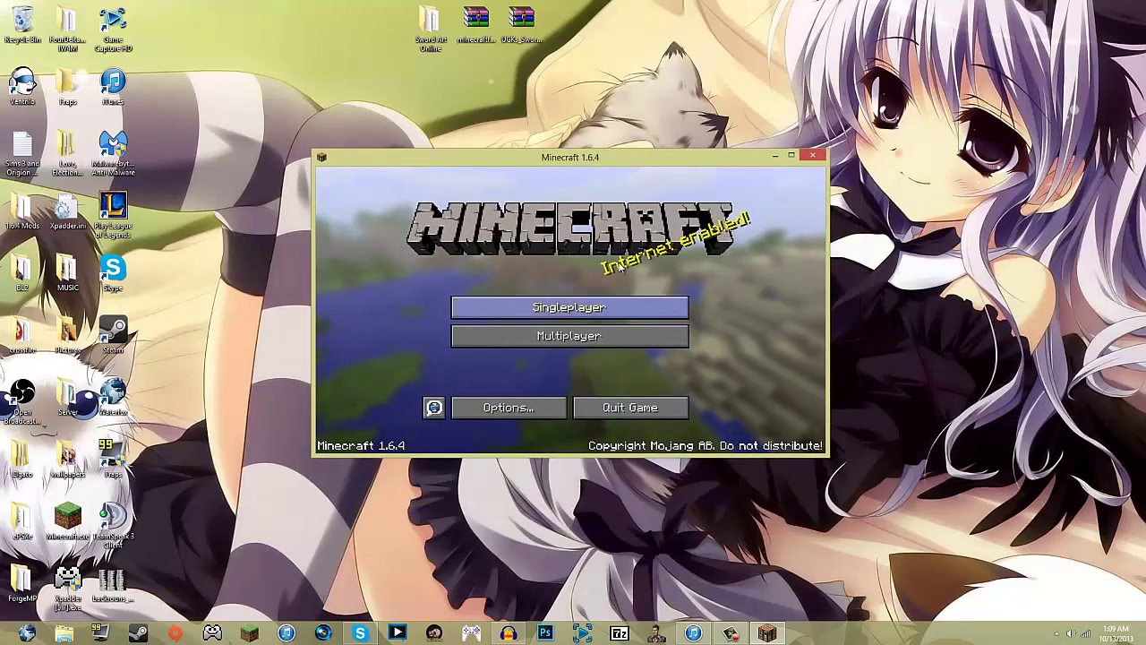
left_click(629, 408)
Run the Forge installer with Java and install the 9.11.0.900 client into .minecraft
left_click_drag(471, 29, 528, 259)
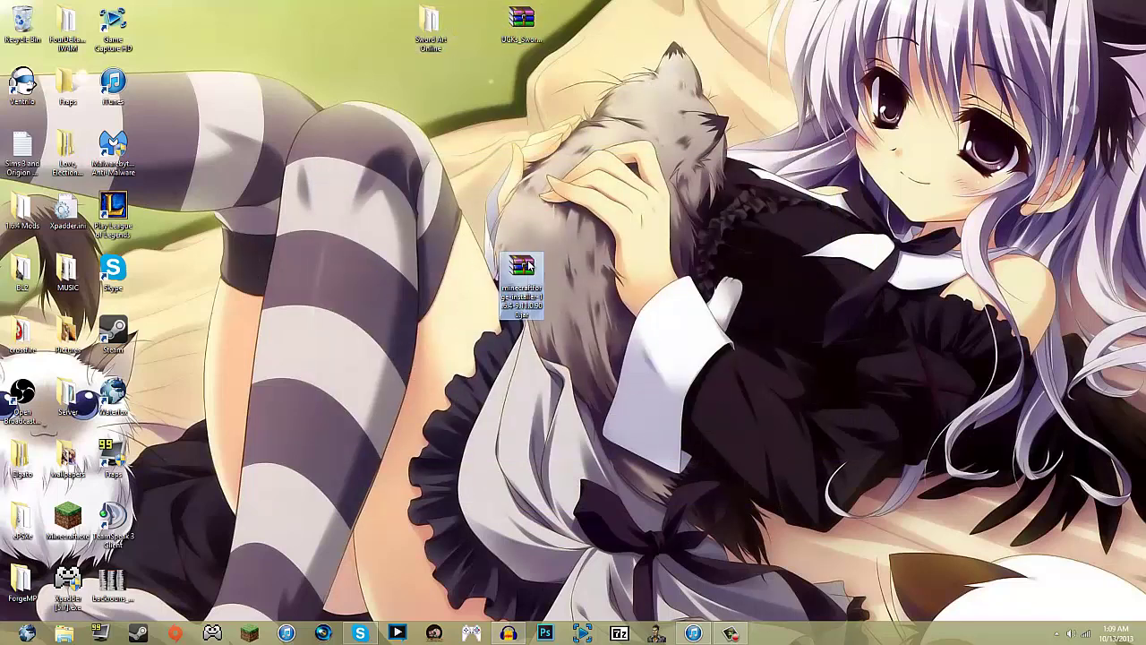
right_click(527, 260)
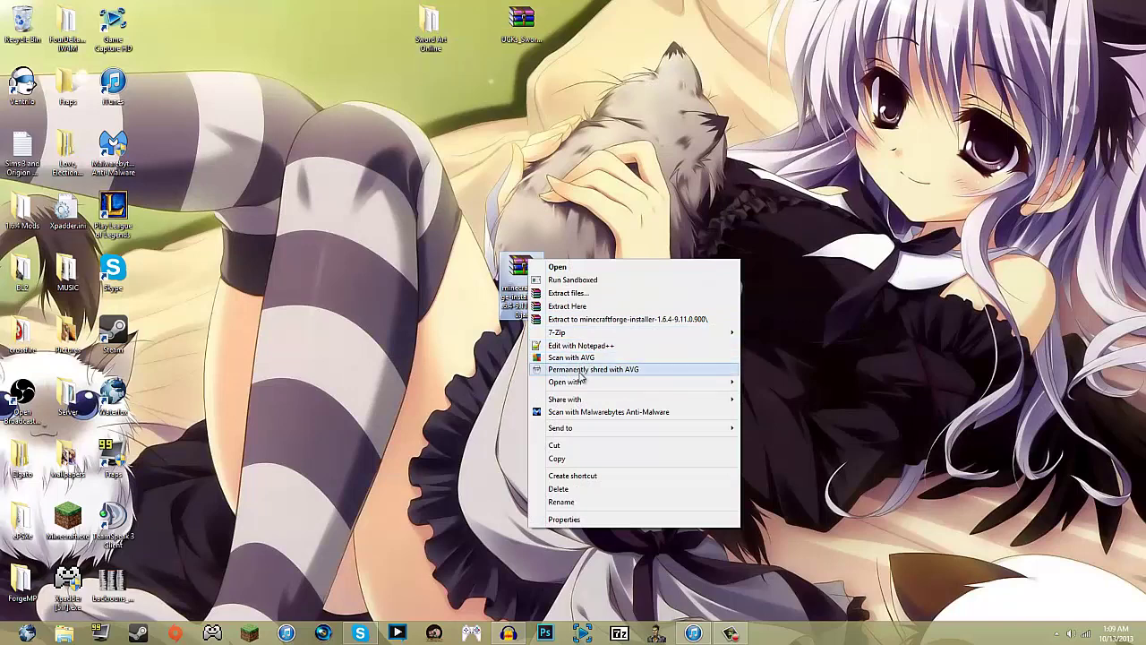
mouse_move(584, 382)
left_click(796, 383)
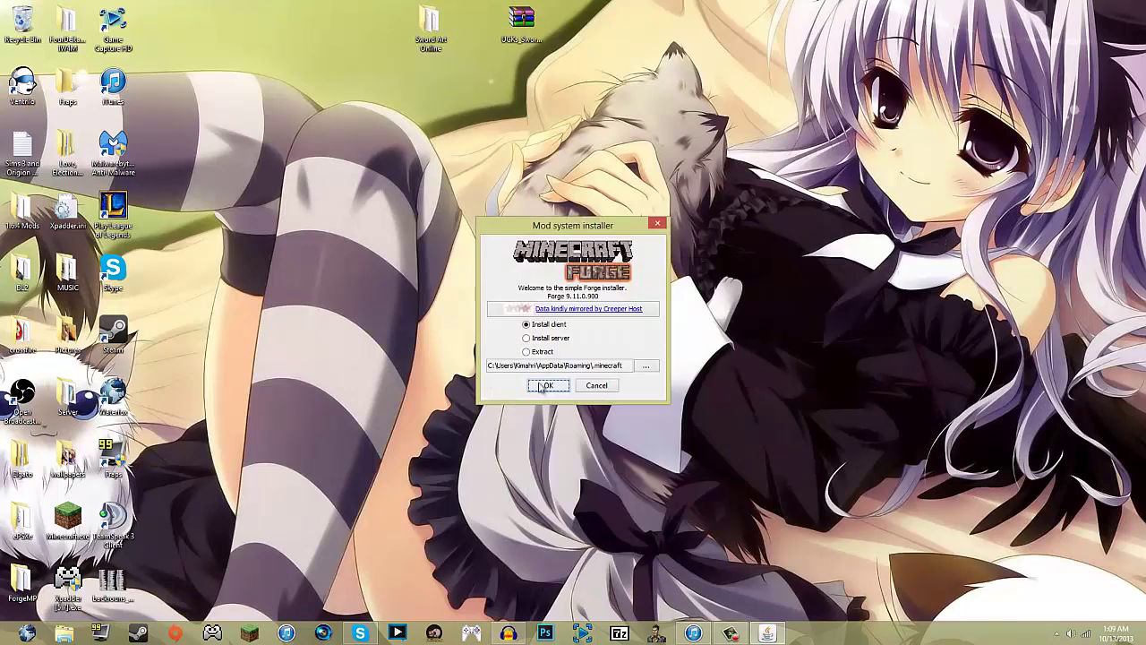
left_click(543, 386)
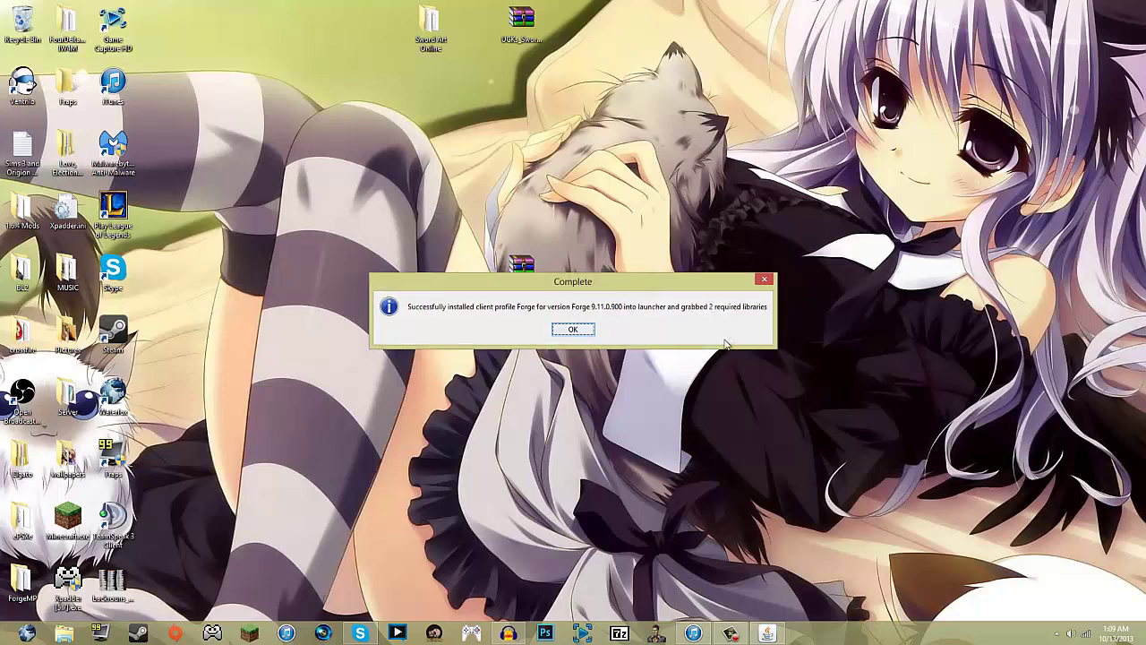
left_click(572, 330)
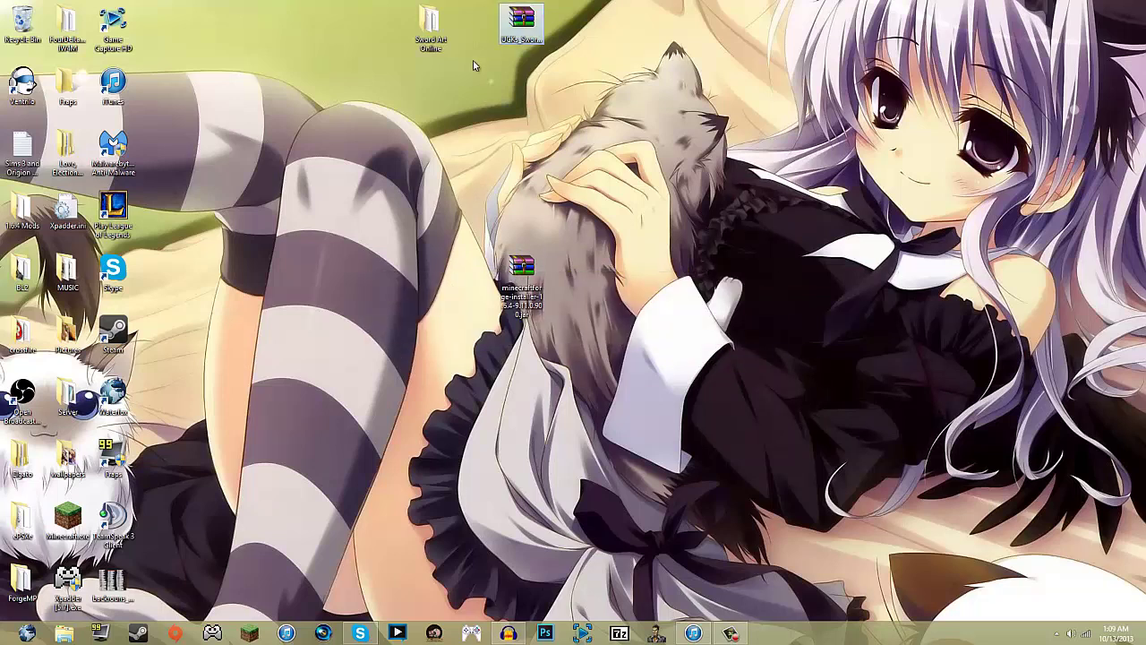
Move the Forge installer into the 1.04 Mods folder and reopen the Minecraft launcher
left_click_drag(522, 267, 22, 211)
left_click_drag(125, 186, 22, 210)
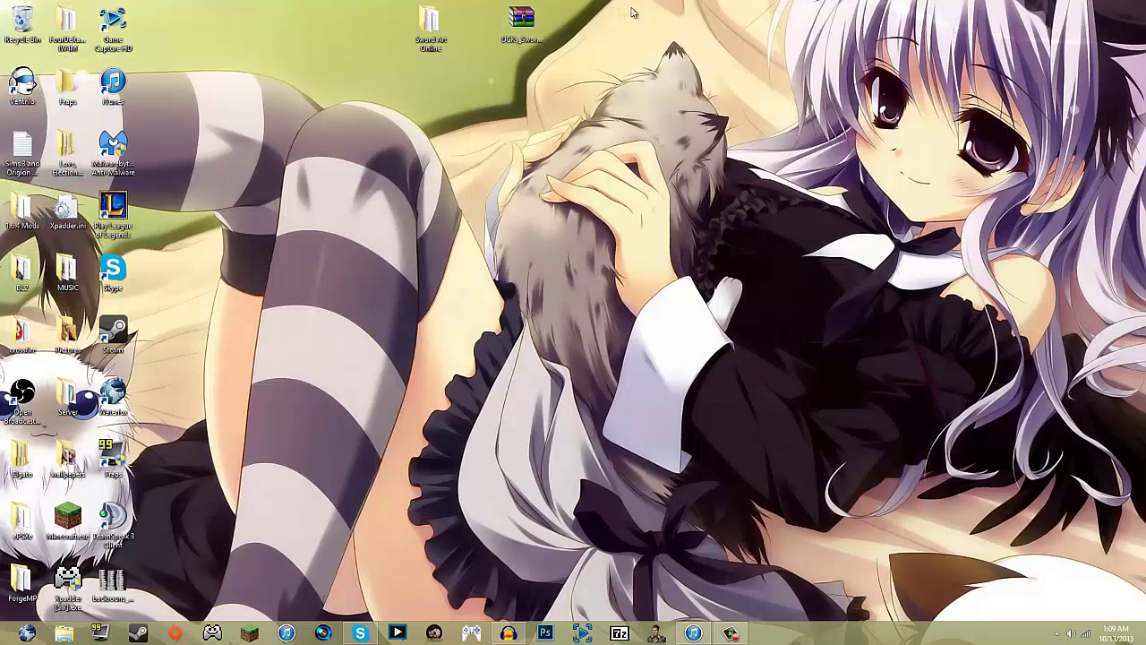
left_click_drag(522, 20, 476, 19)
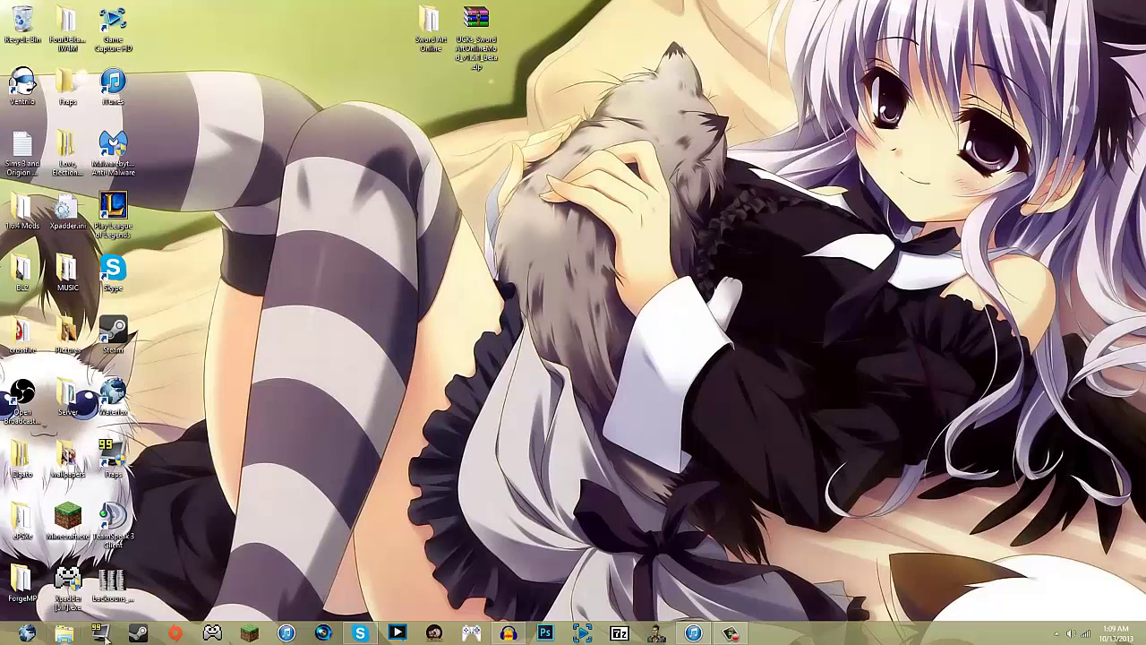
left_click(249, 633)
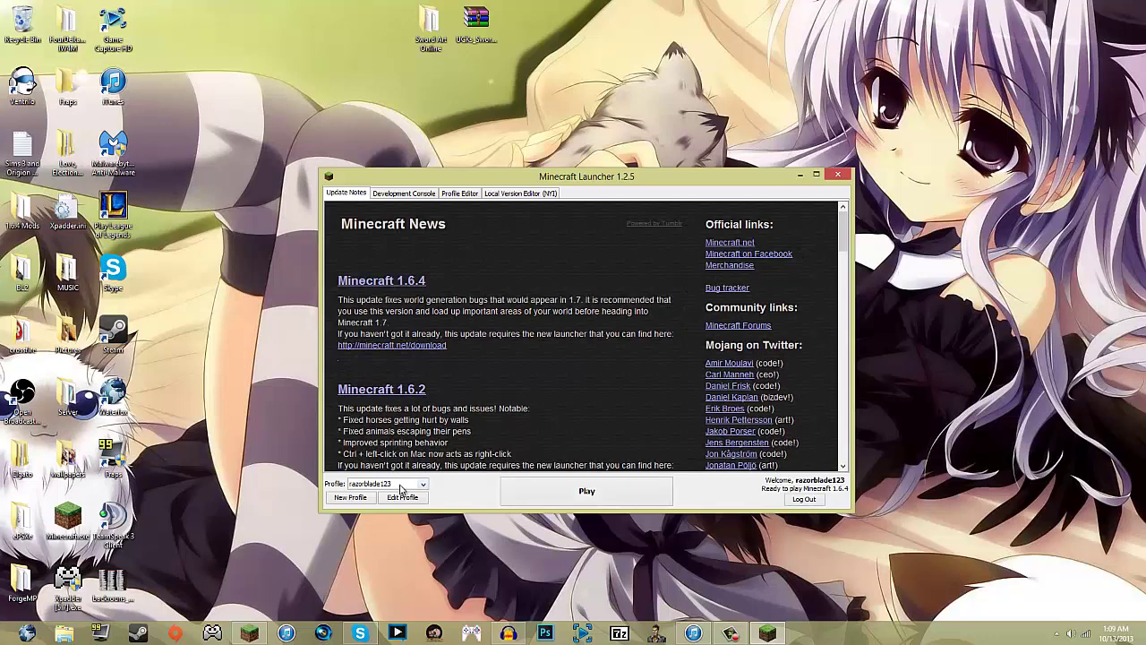
Switch to the Forge profile, rename it 'gyou', and launch the game with it
left_click(400, 484)
left_click(400, 507)
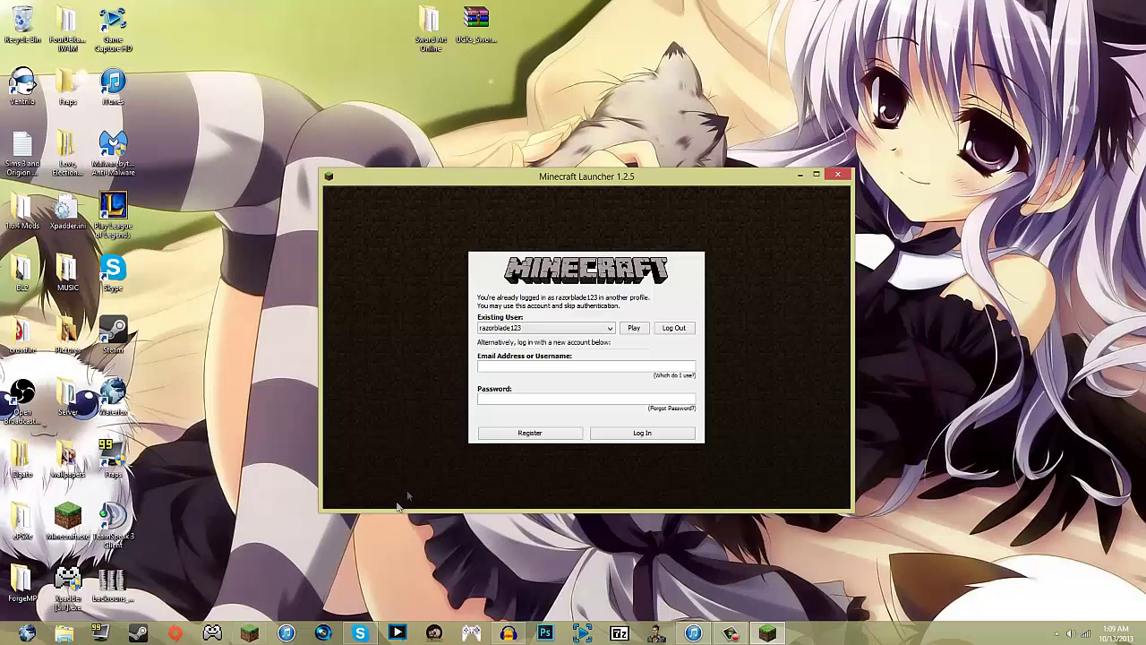
left_click(631, 330)
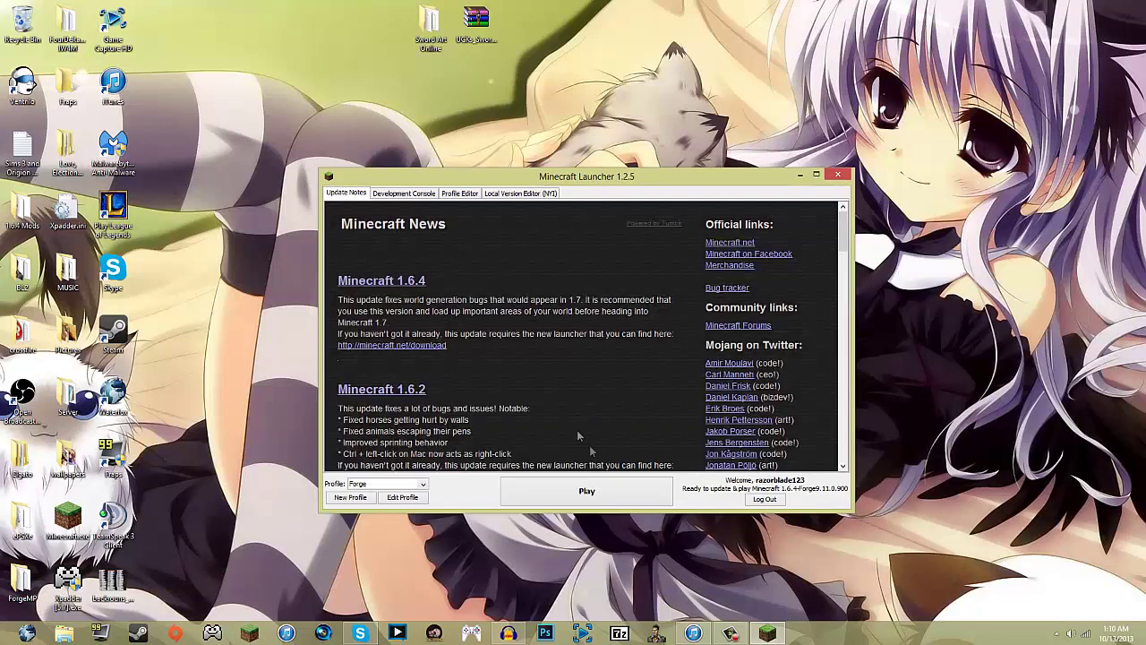
left_click(404, 497)
key("ctrl+a")
type("gy")
type("ou")
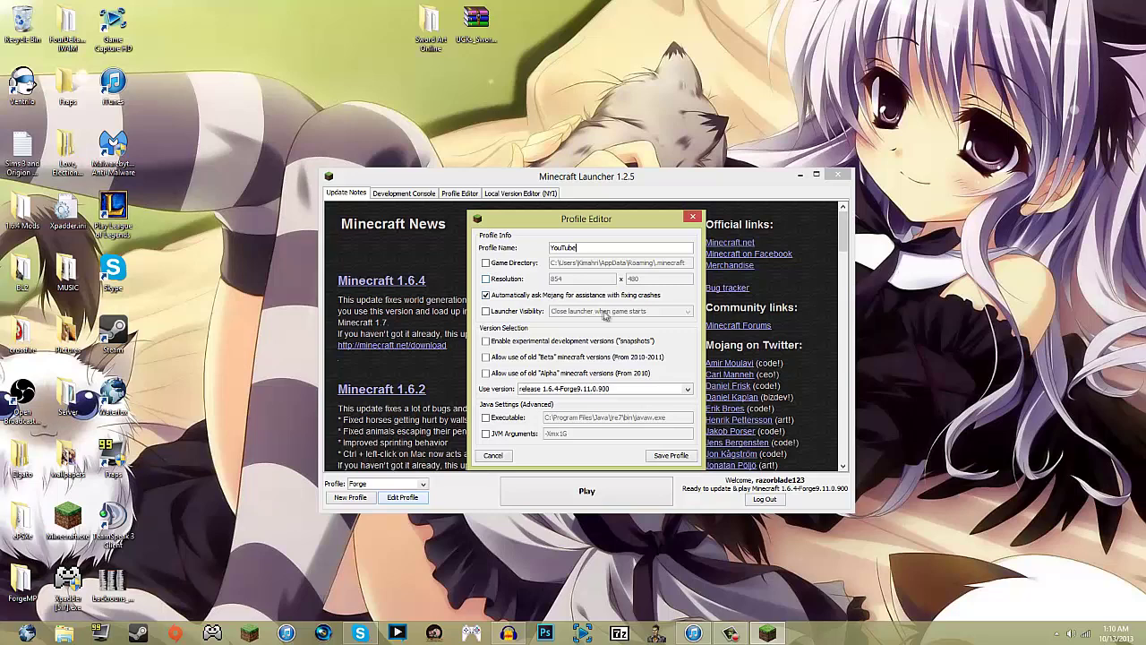
left_click(671, 454)
key("Return")
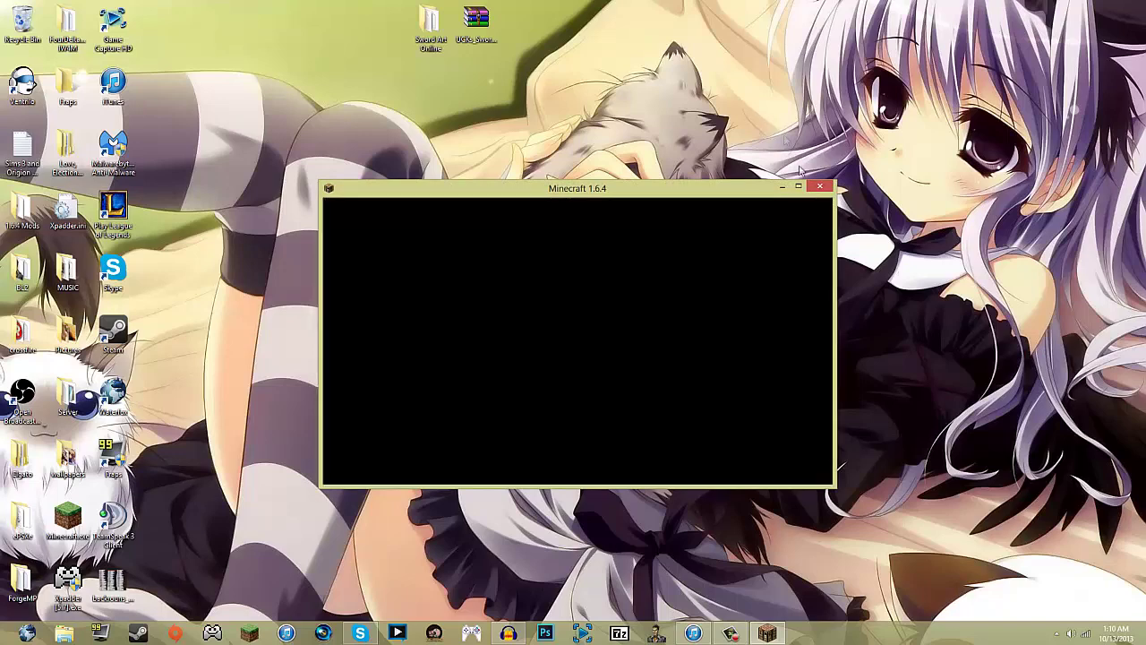
Close the game, reopen the launcher and play with the YouTube profile
left_click(820, 186)
left_click(251, 633)
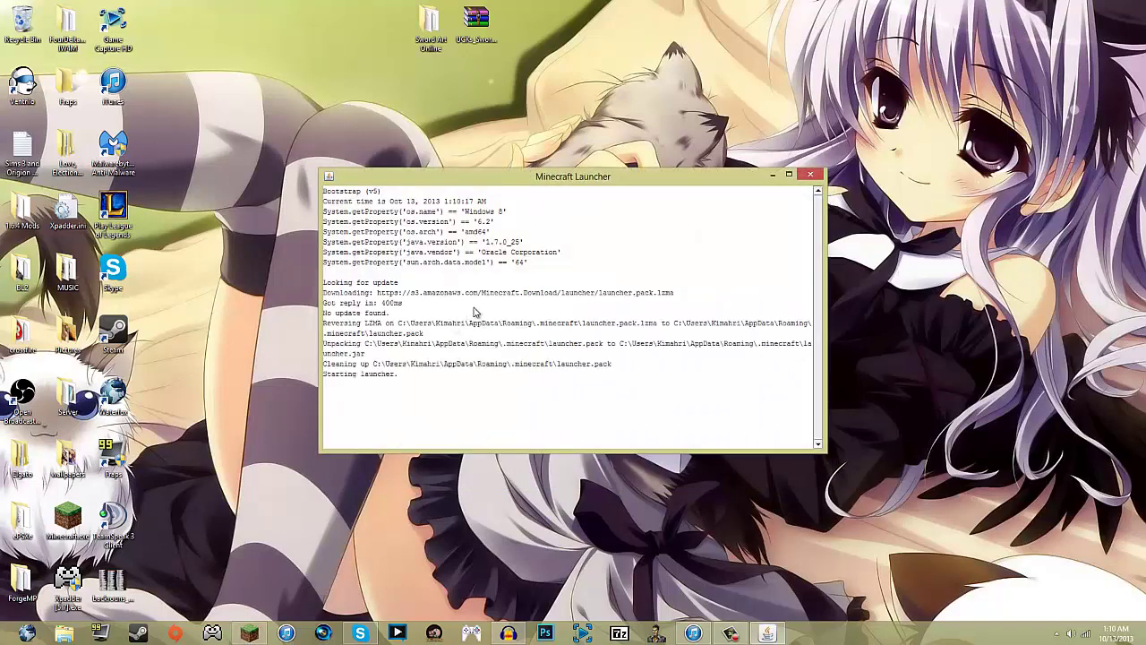
left_click(414, 484)
left_click(370, 501)
left_click(587, 489)
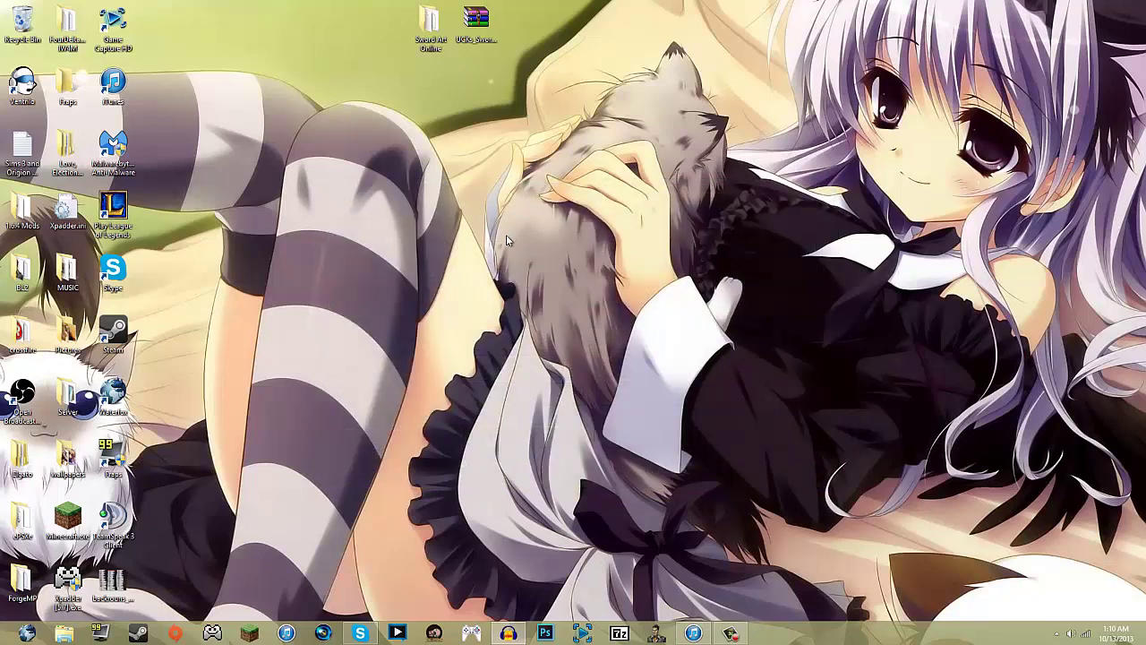
Move the Sword Art Online mod zip into .minecraft\mods, reached via %appdata%
key("super+r")
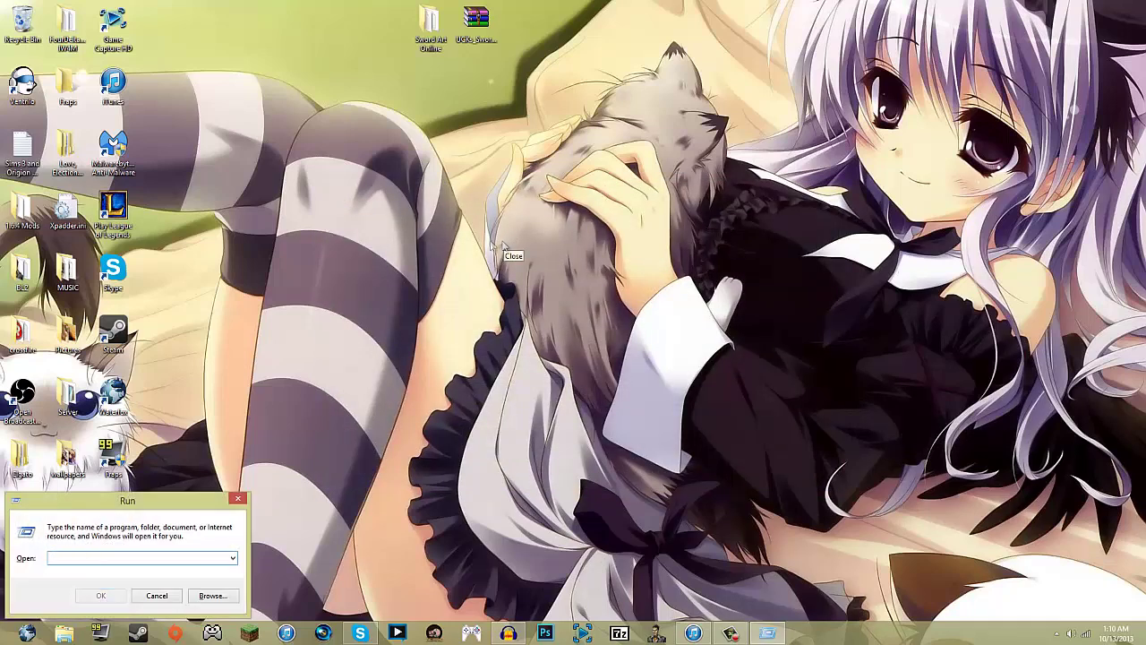
key("Return")
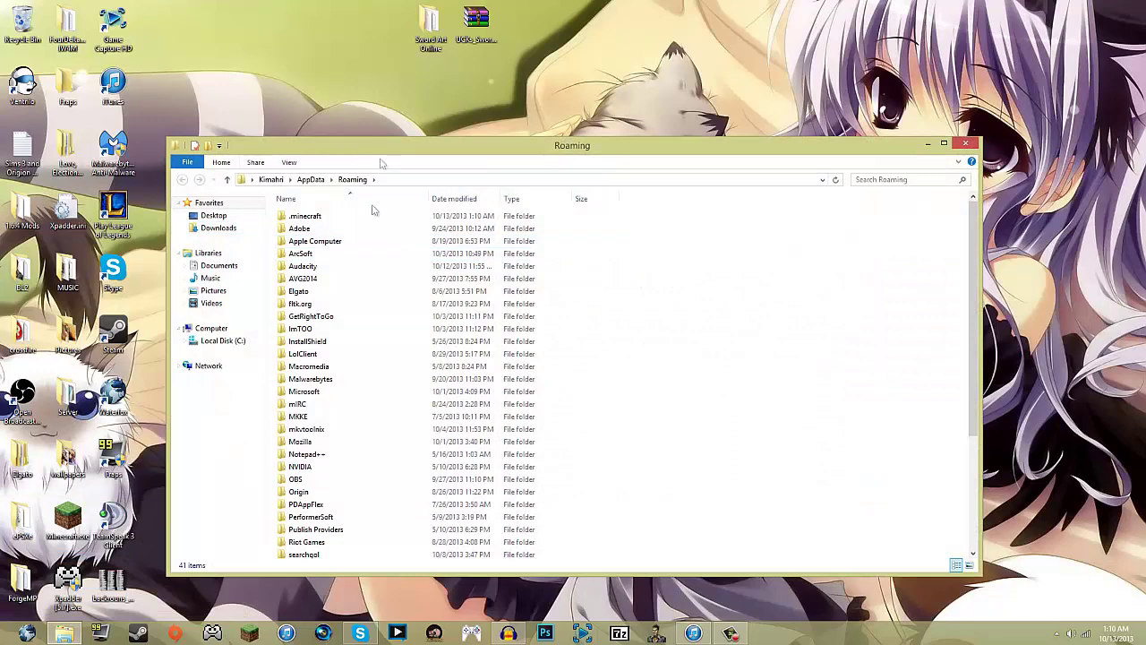
double_click(353, 219)
left_click(336, 254)
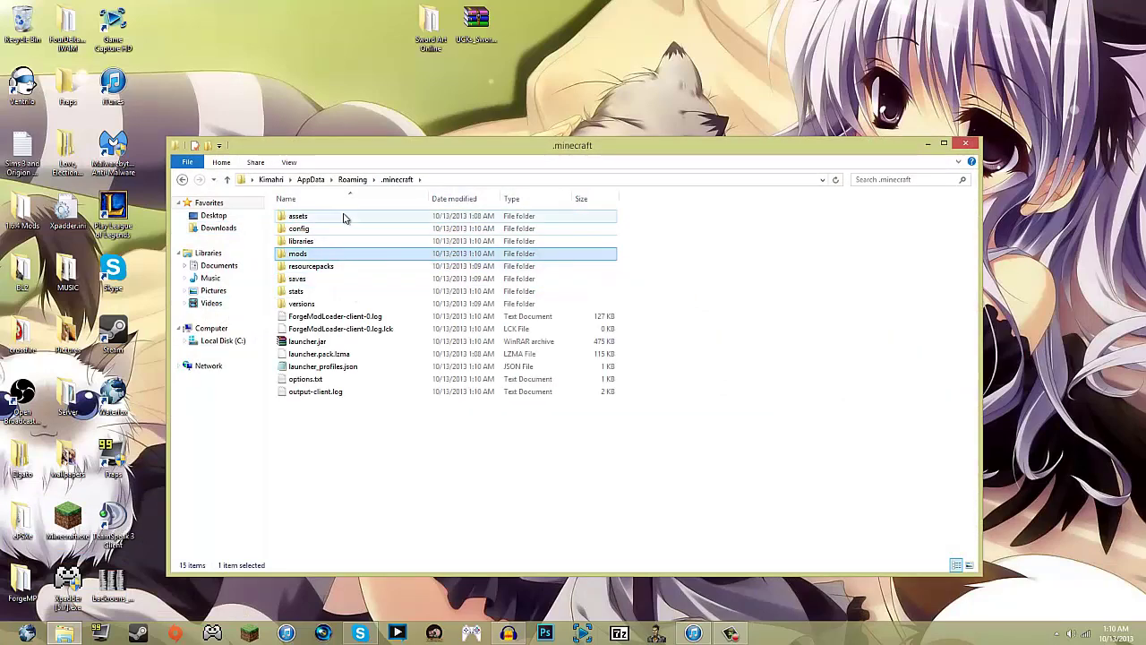
double_click(325, 255)
left_click_drag(477, 29, 501, 314)
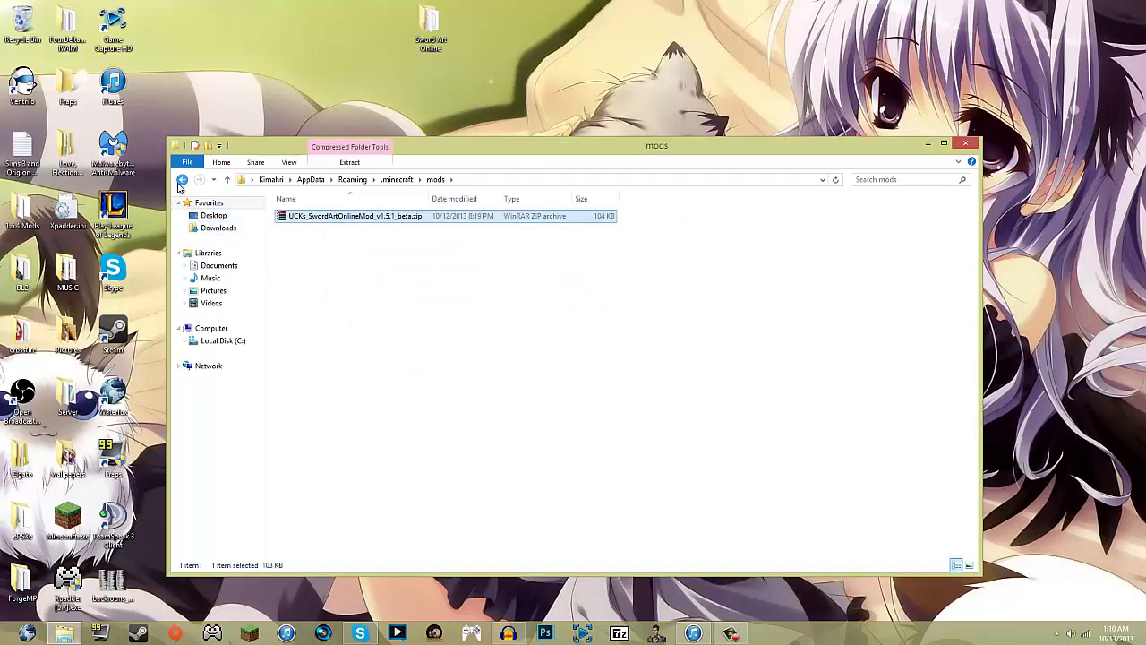
Move the Sword Art Online world into .minecraft\saves and close Explorer
left_click(182, 179)
double_click(309, 281)
left_click_drag(426, 29, 657, 361)
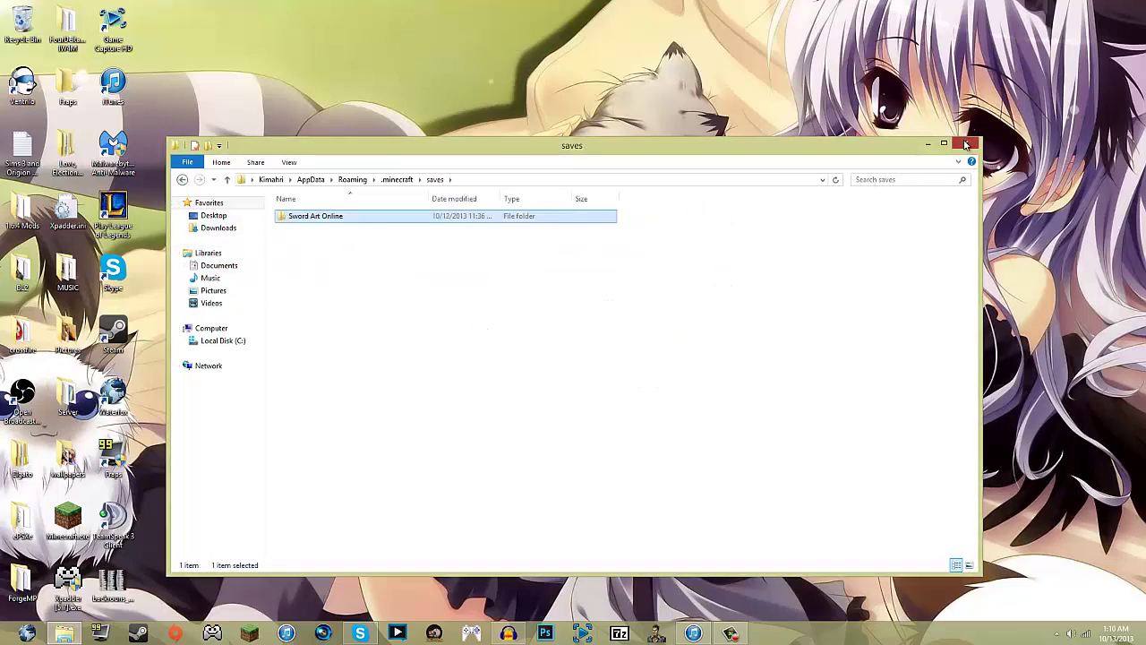
left_click(966, 144)
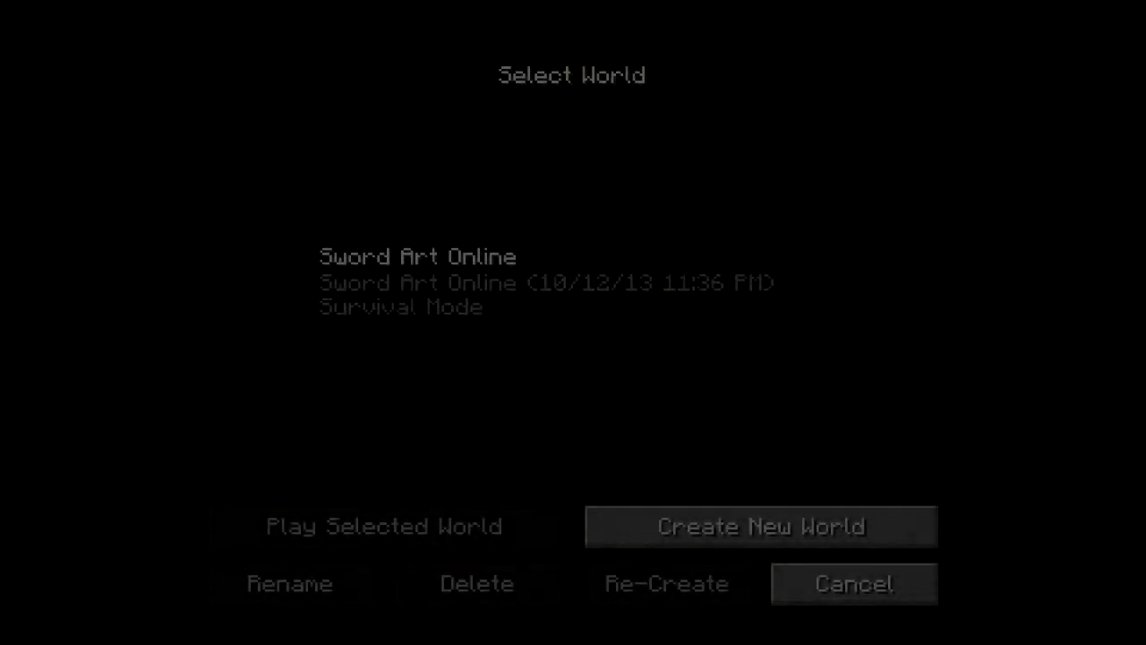
Play the Sword Art Online world, accepting the ID mismatch warning, and open the inventory
left_click(419, 268)
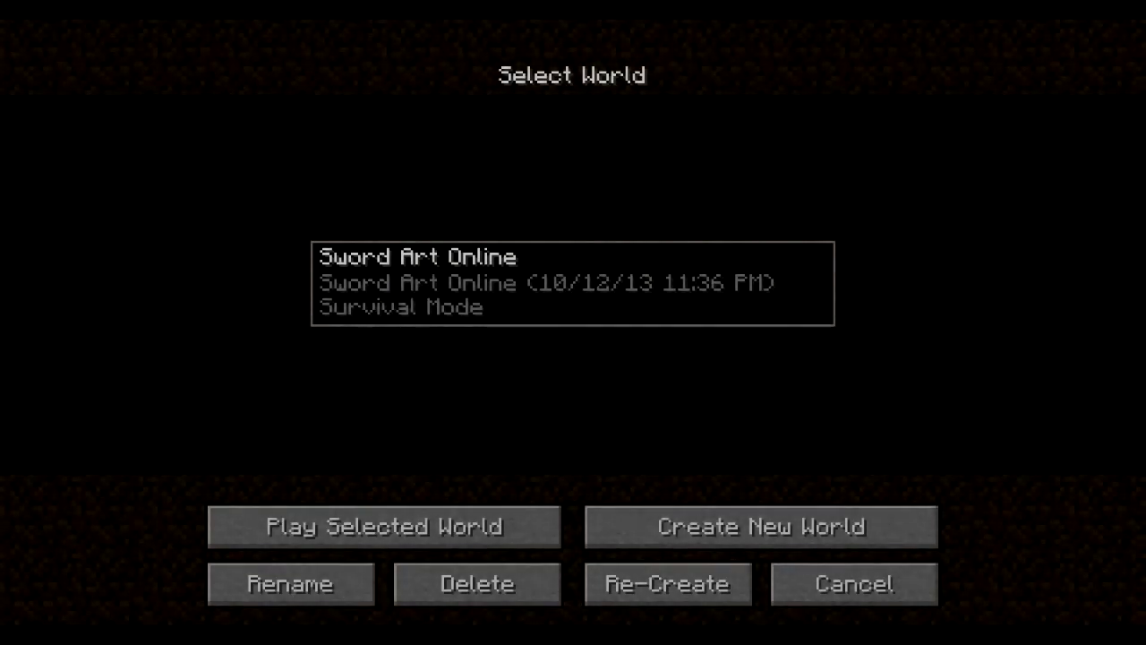
left_click(384, 527)
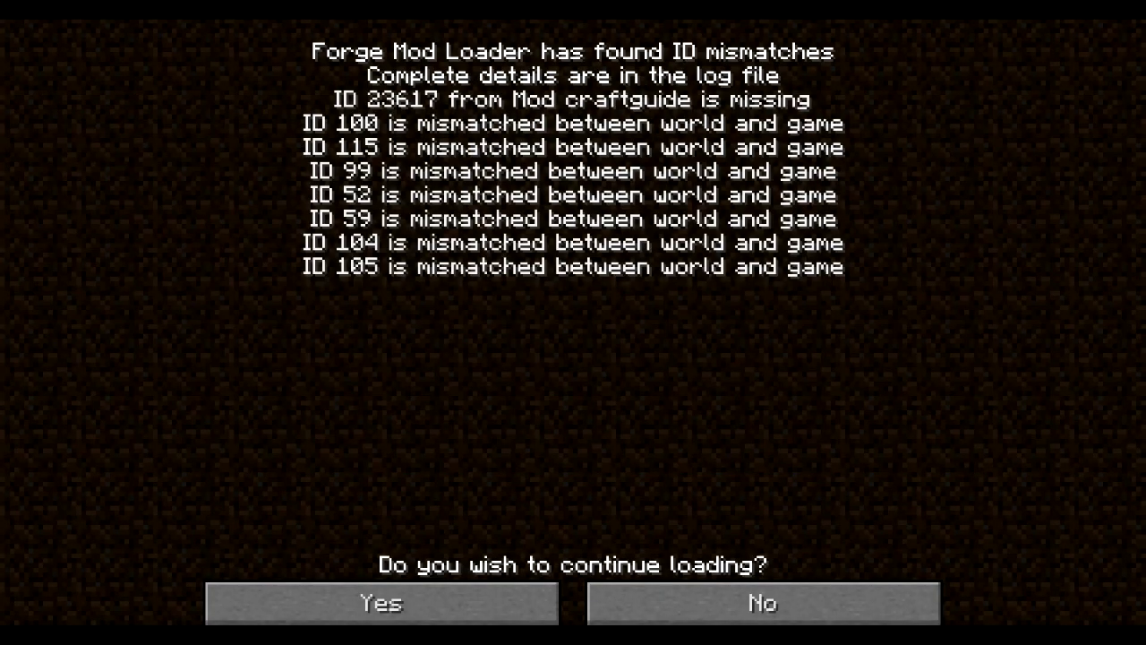
left_click(381, 603)
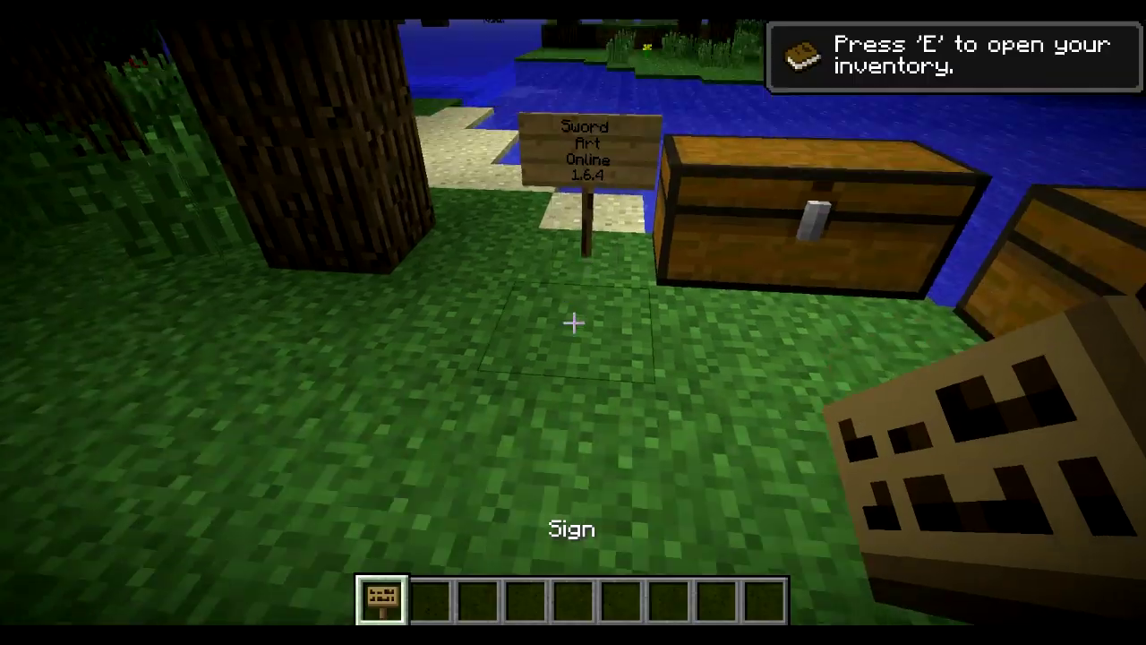
key("e")
key("e")
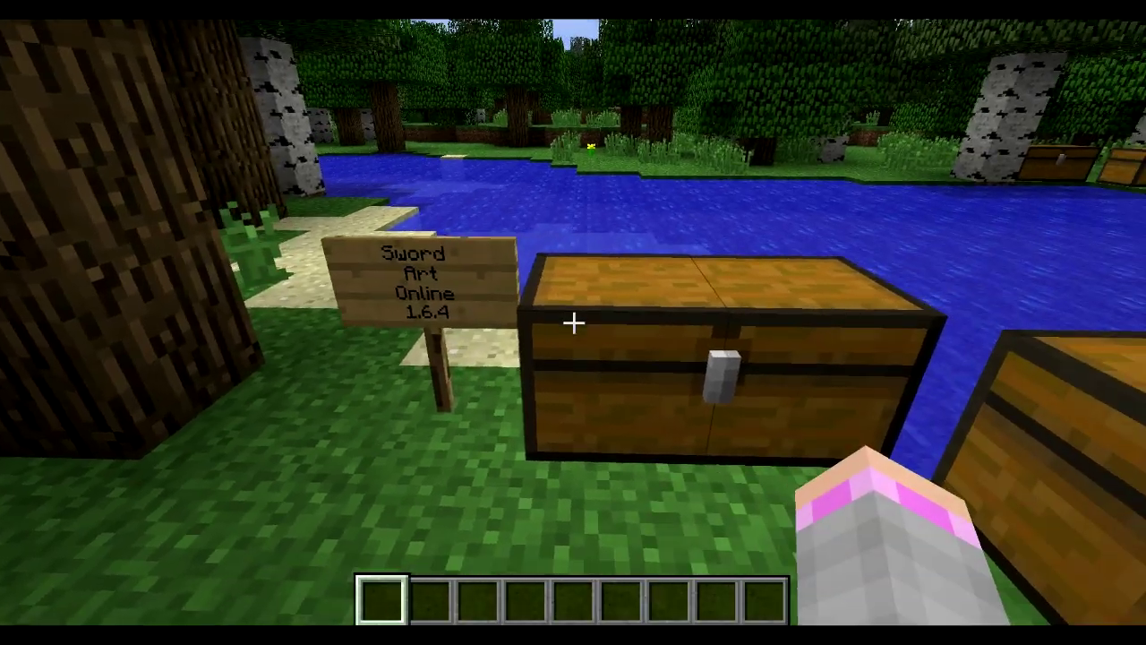
right_click(573, 323)
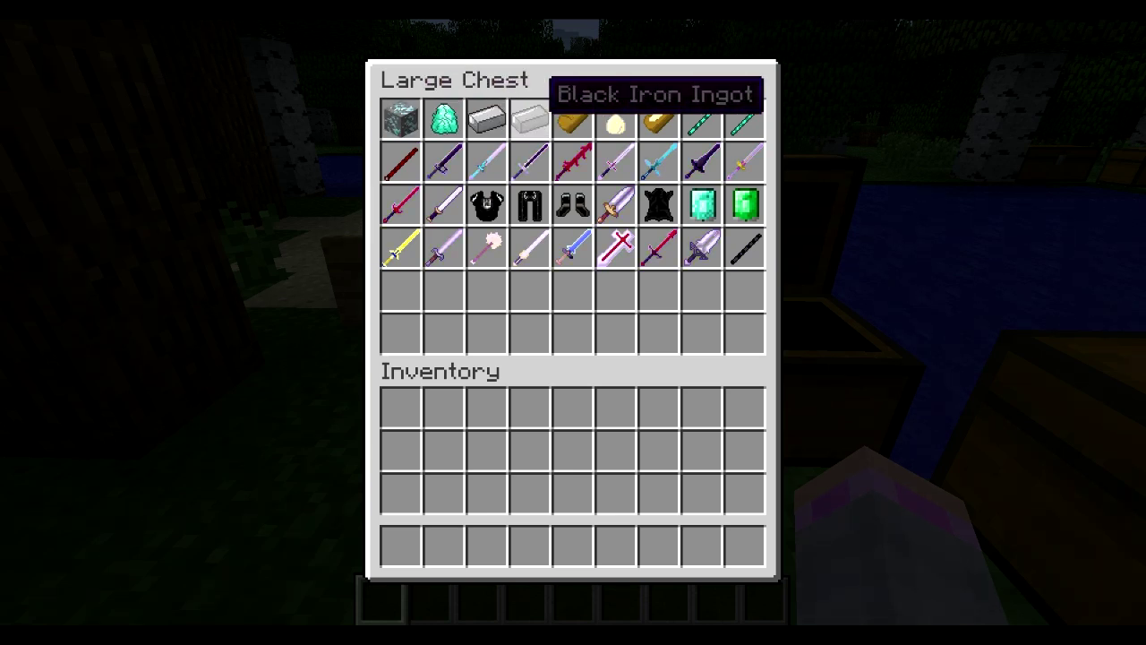
key("e")
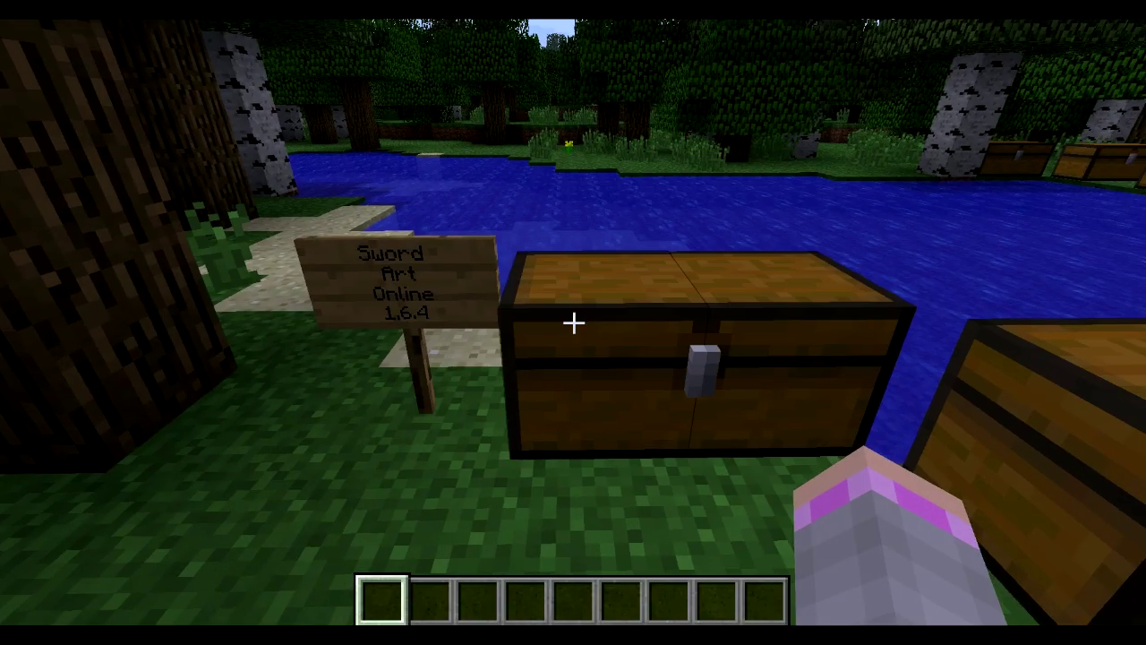
Try the /time set day command in chat, then pause the game
key("e")
key("e")
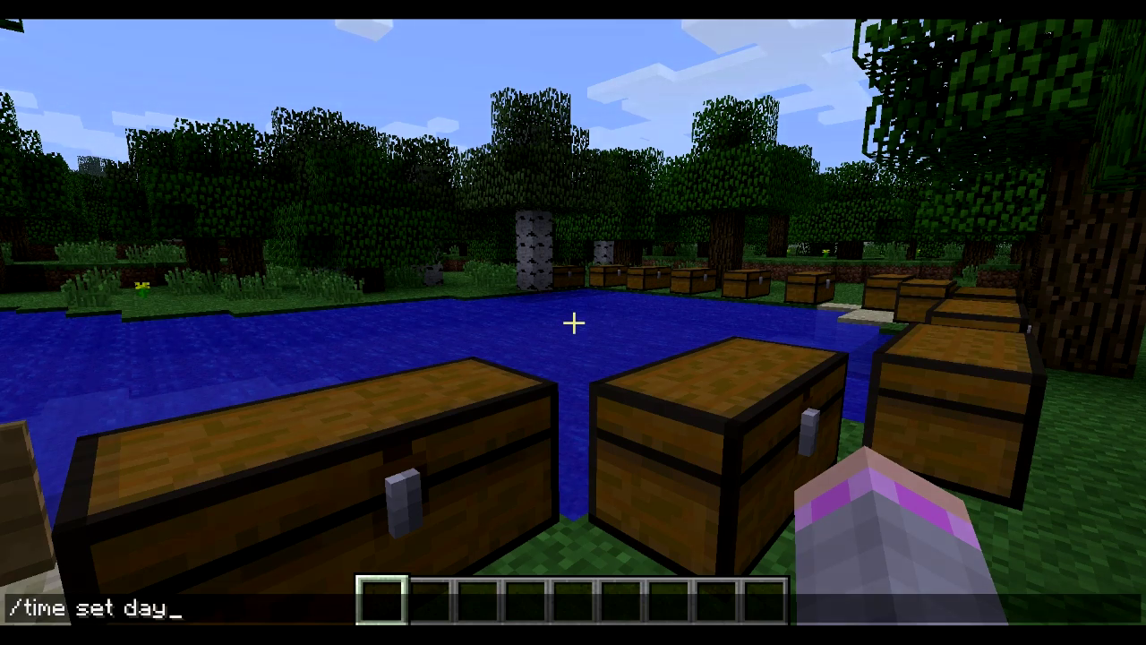
key("Return")
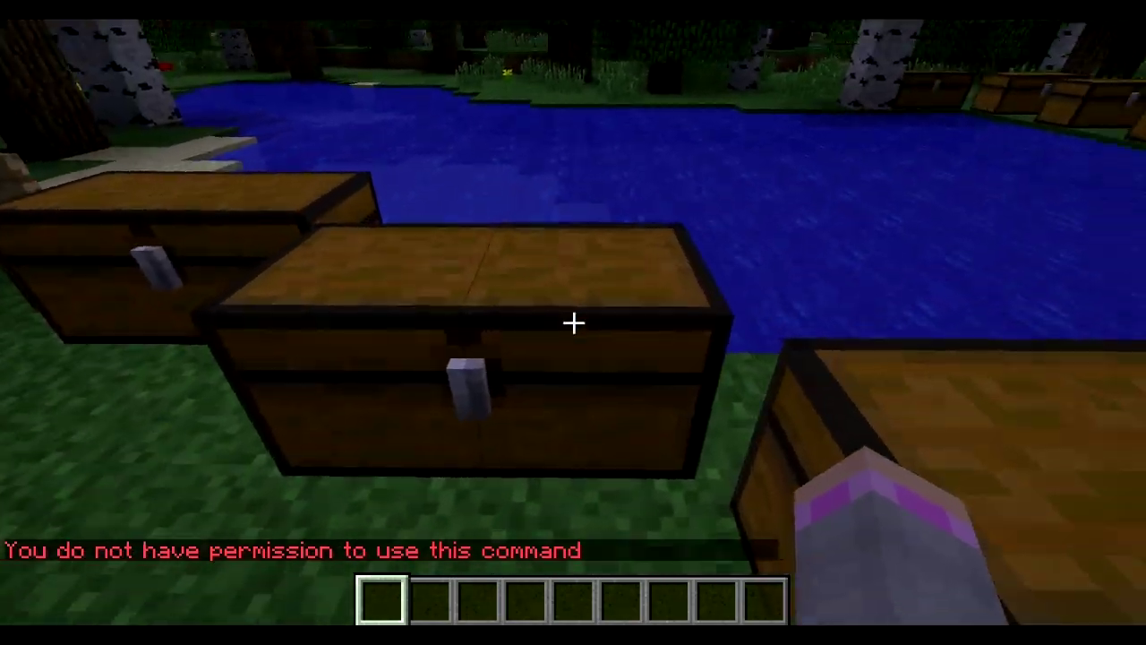
key("Escape")
Set the difficulty to Hard in Options and open another large chest
left_click(451, 384)
left_click(763, 228)
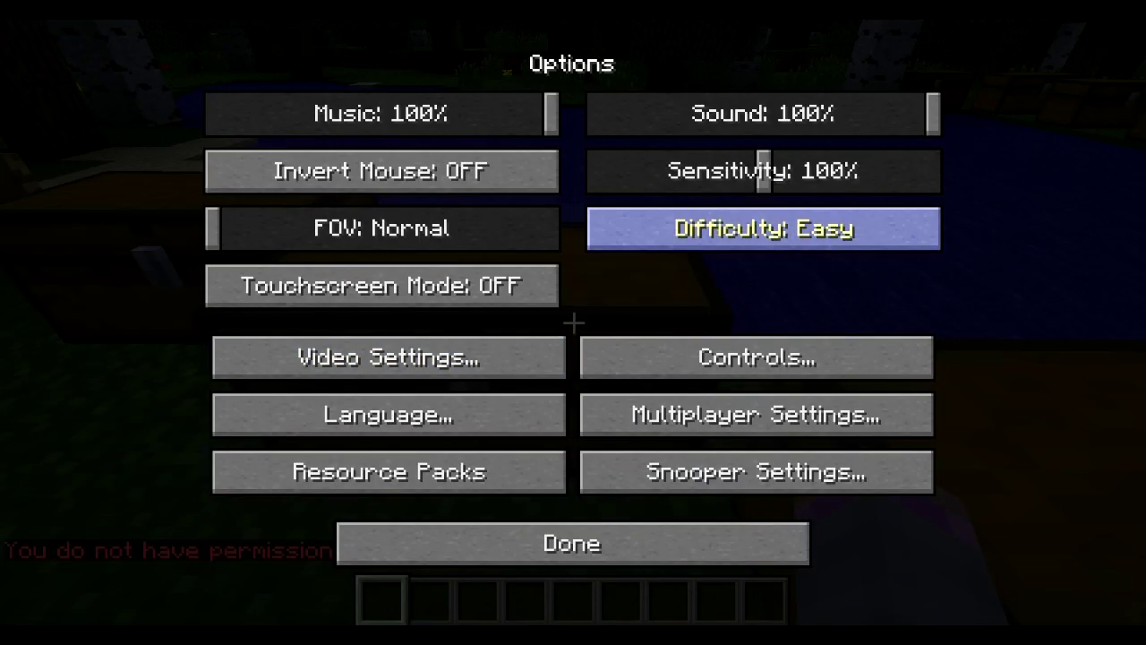
key("Escape")
key("Escape")
left_click(450, 381)
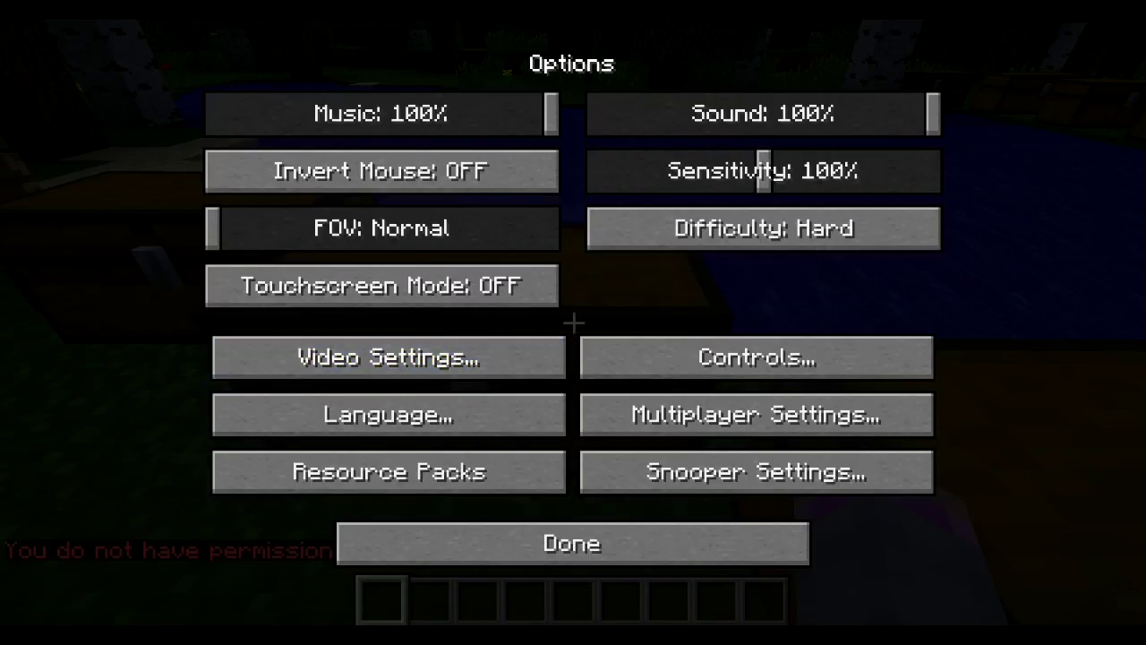
key("Escape")
right_click(573, 322)
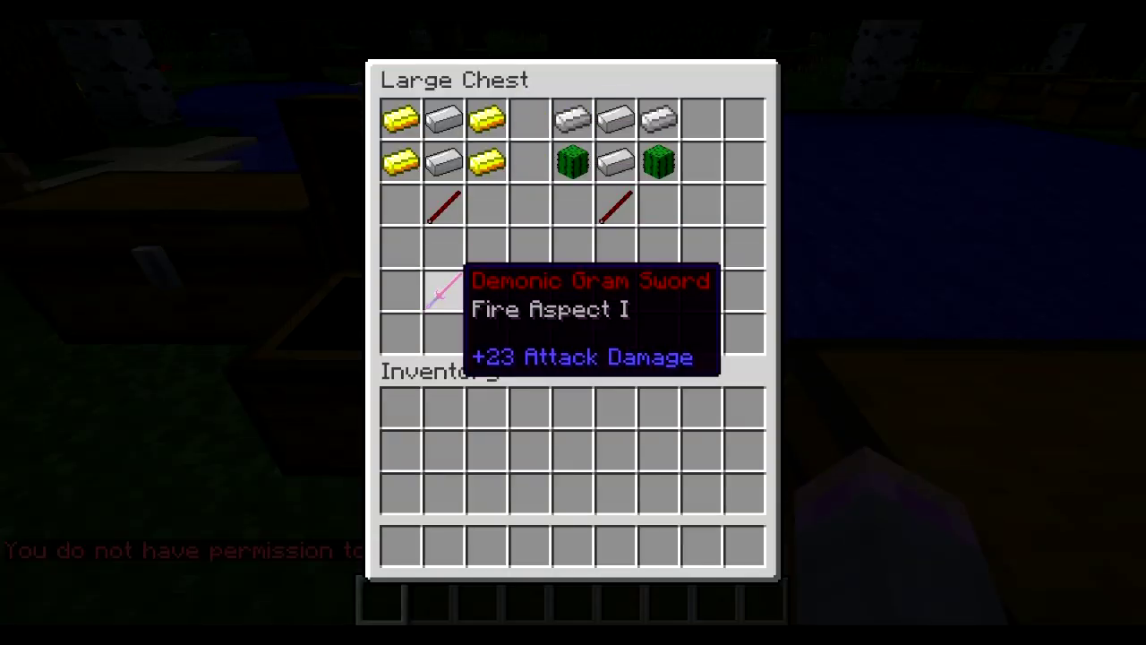